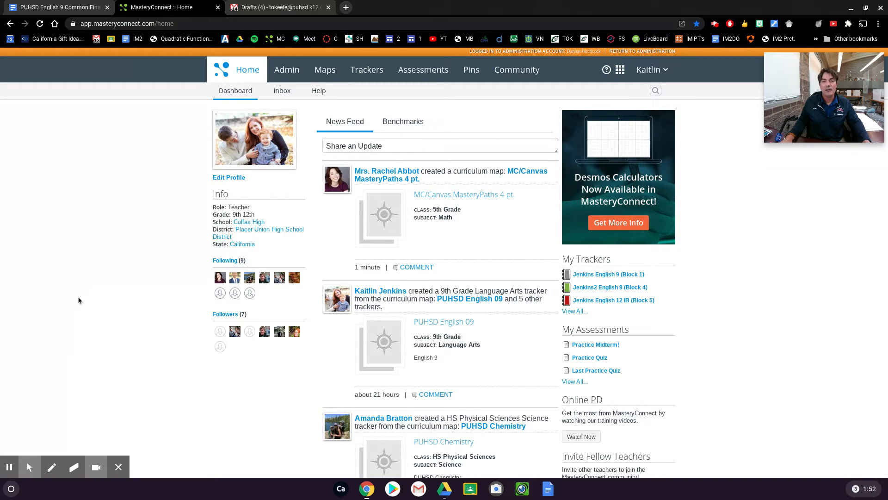
Step: Open the English 9 (Block 1) tracker from the list of created trackers
left_click(367, 69)
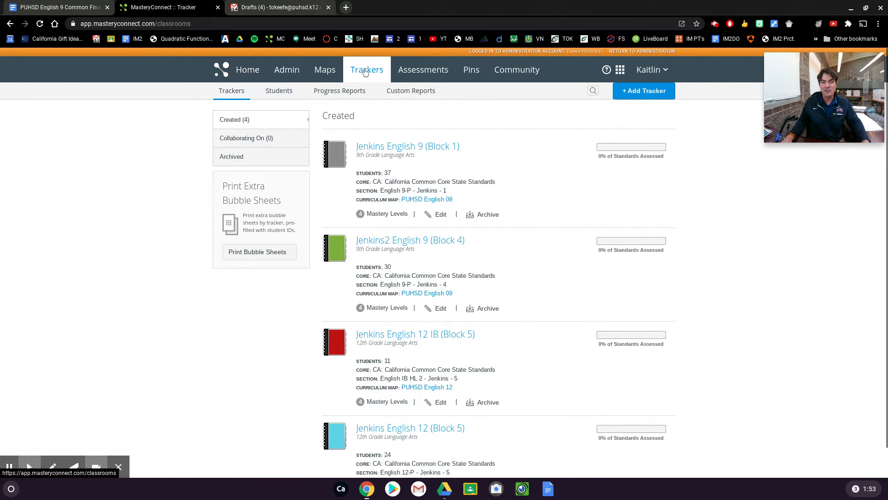
left_click(409, 152)
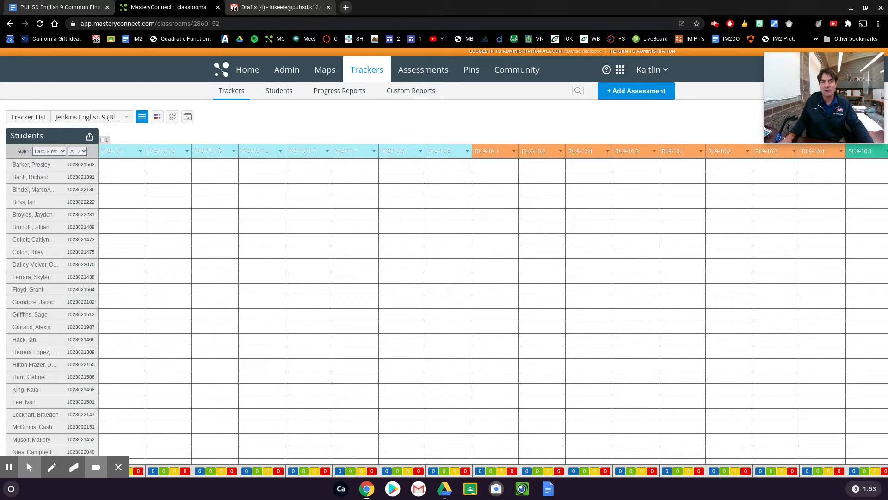
left_click(249, 74)
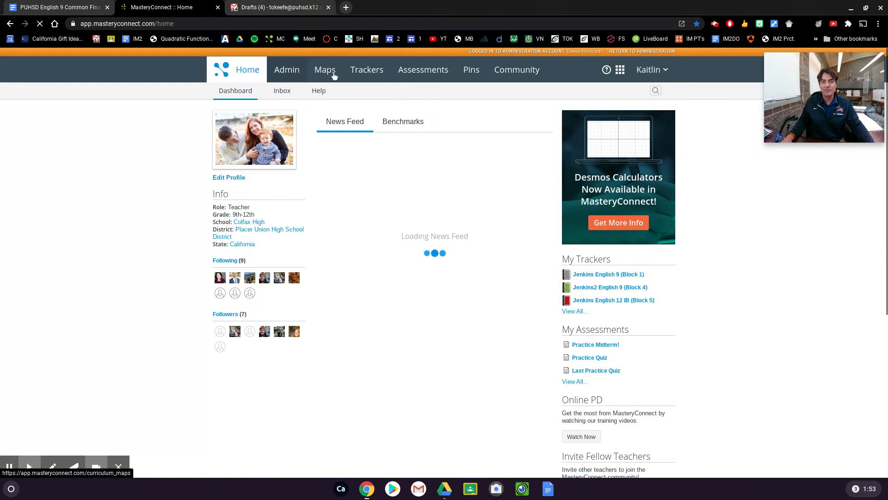
left_click(366, 73)
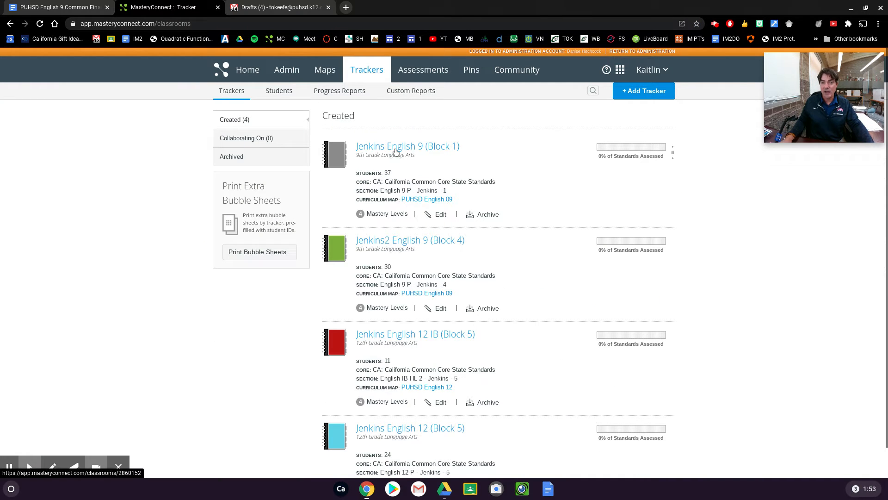
left_click(396, 147)
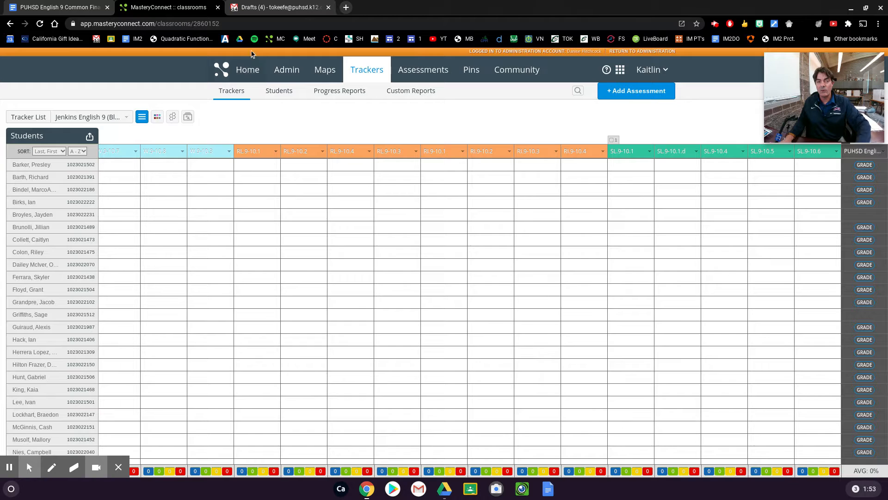
Step: Show only district benchmarks in the tracker by hiding multi-standard assessments, all five PUHSD units and unassigned standards
left_click(157, 116)
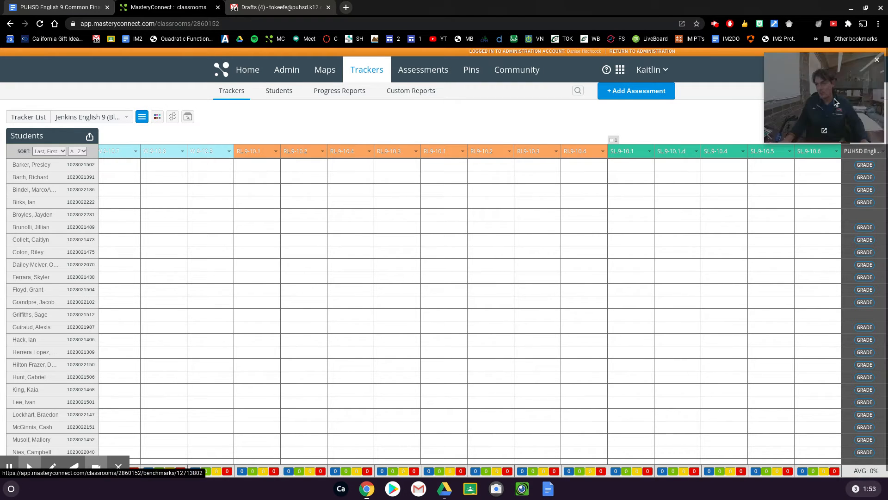
mouse_move(848, 145)
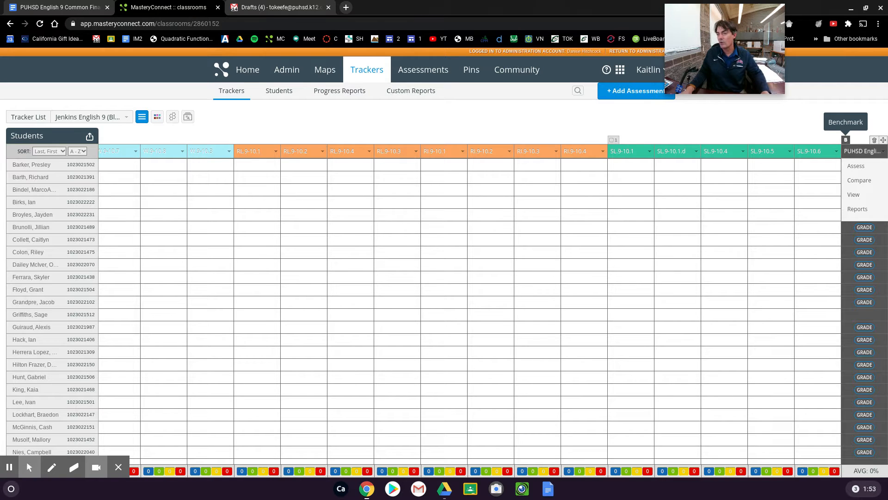
mouse_move(306, 160)
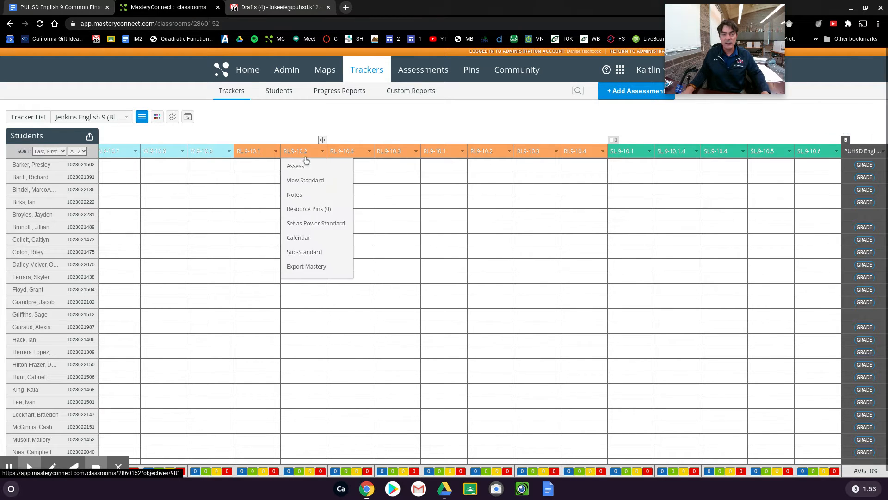
left_click(157, 116)
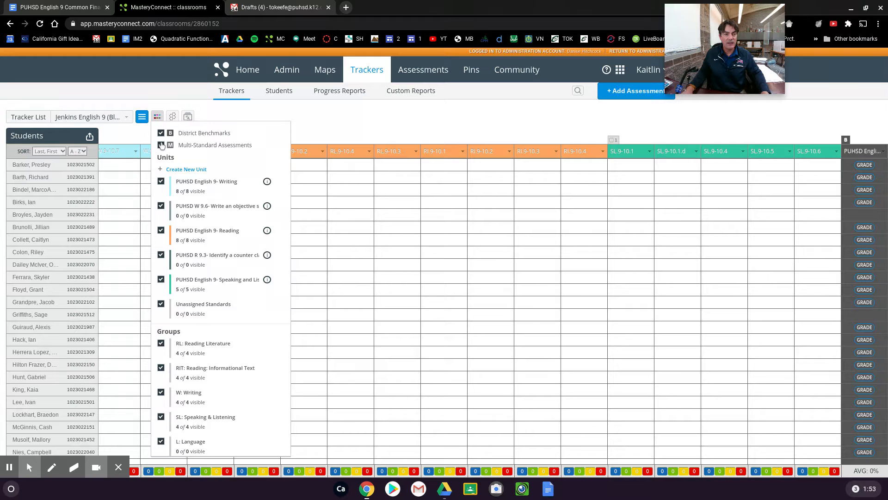
left_click(161, 145)
left_click(161, 181)
left_click(161, 196)
left_click(161, 211)
left_click(161, 226)
left_click(161, 240)
left_click(160, 265)
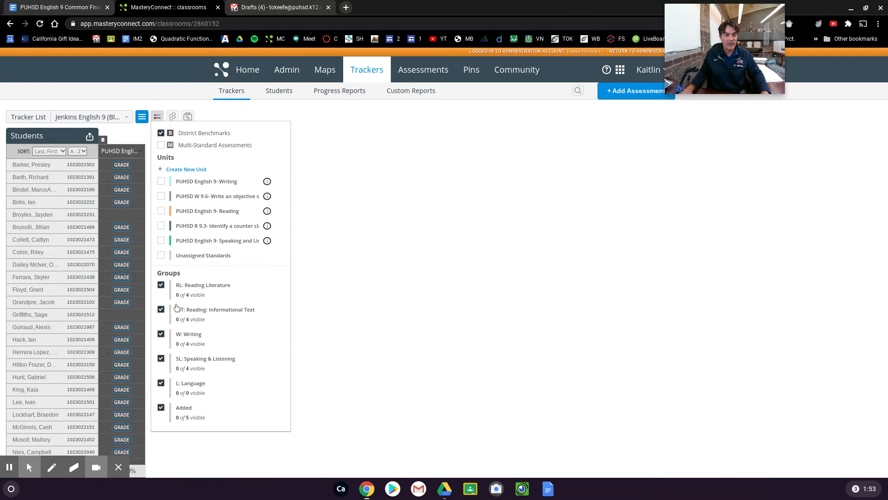
left_click(335, 161)
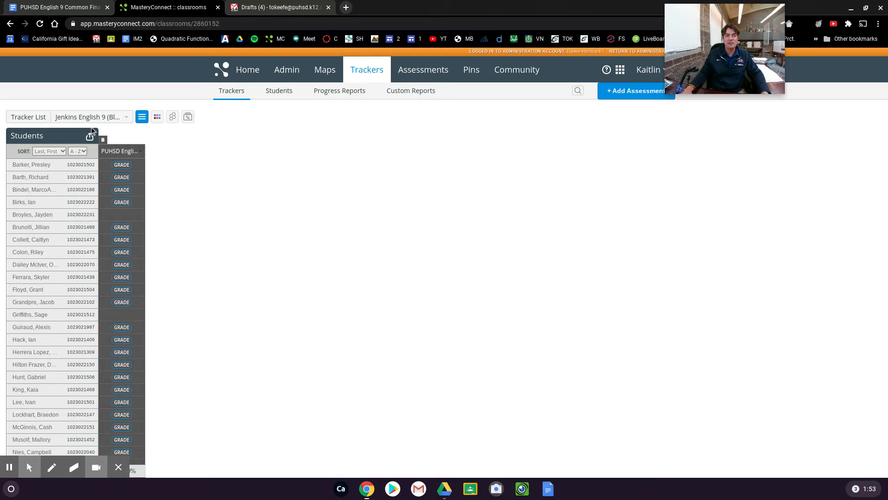
Step: Launch the performance grader for the first student's PUHSD English 9 midterm benchmark
left_click(161, 118)
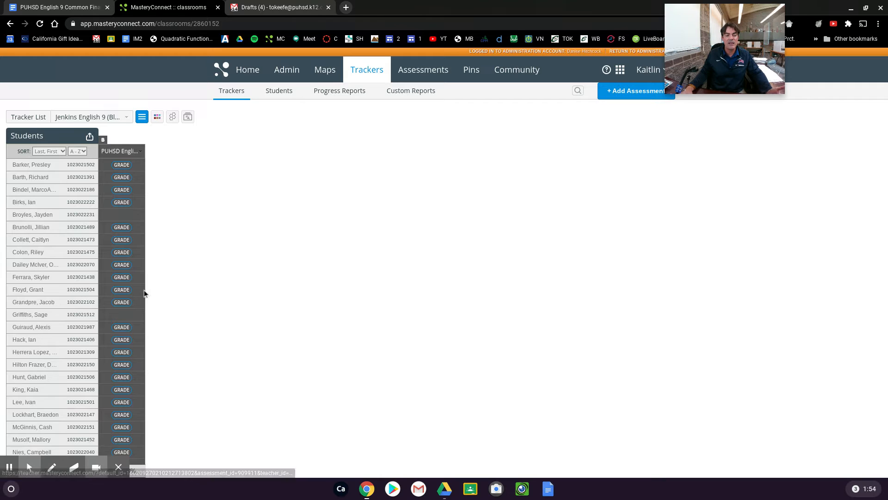
scroll(142, 323, "down", 2)
scroll(138, 314, "up", 2)
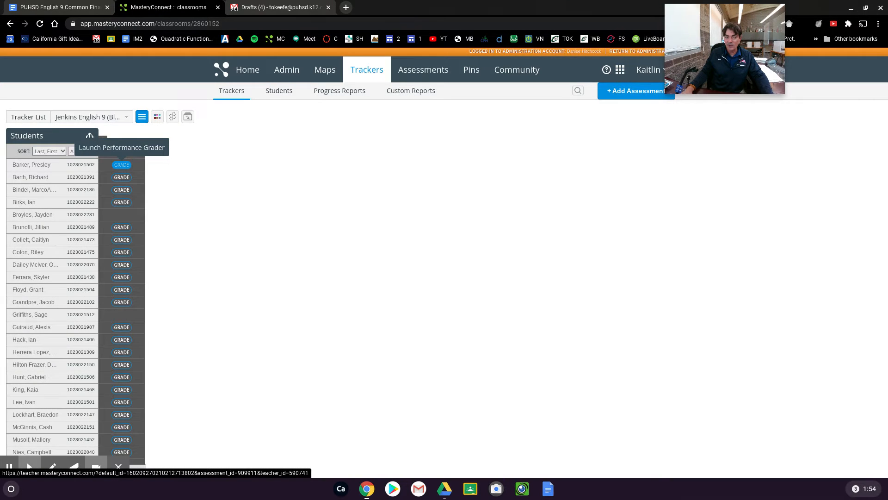
left_click(122, 166)
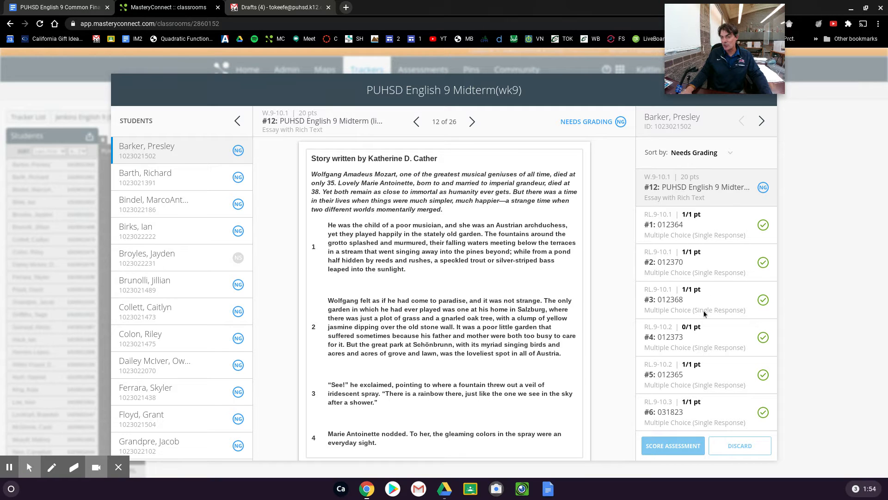
Step: Examine the student's multiple-choice questions 3, 4 and 5, reading question 5's passage, selected choice and correct answer
left_click(720, 302)
left_click(719, 329)
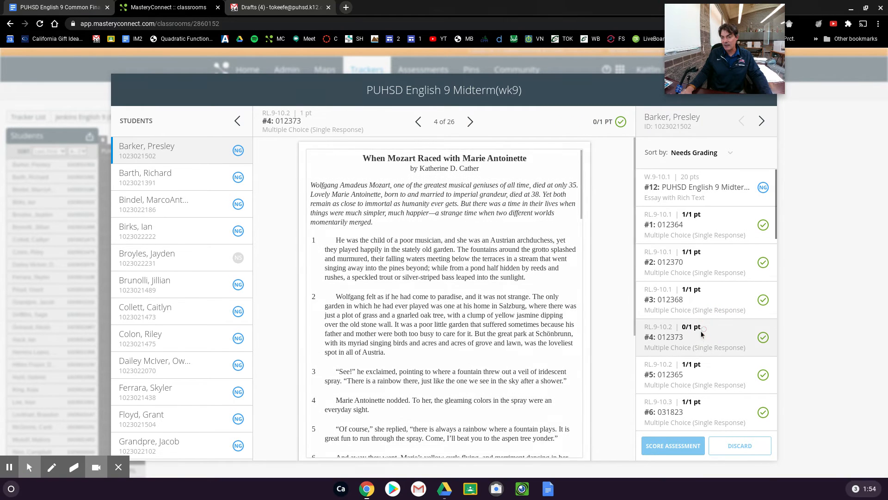
left_click(700, 368)
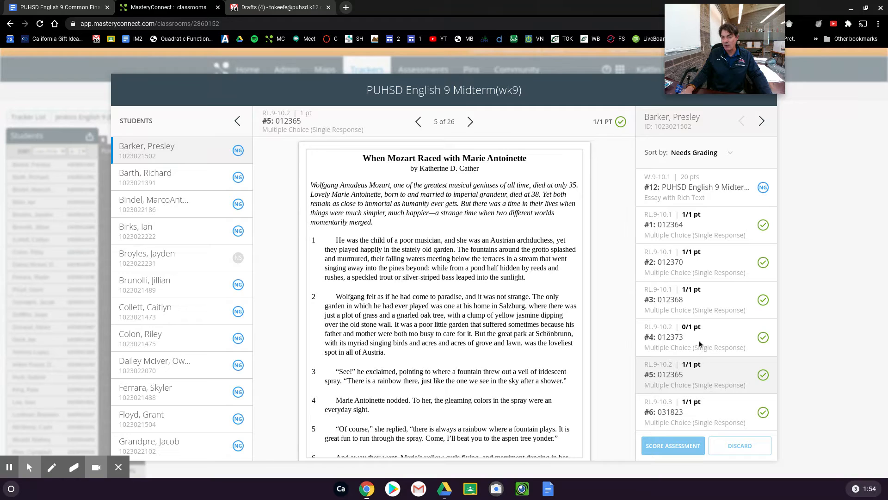
scroll(726, 287, "down", 2)
scroll(542, 337, "down", 15)
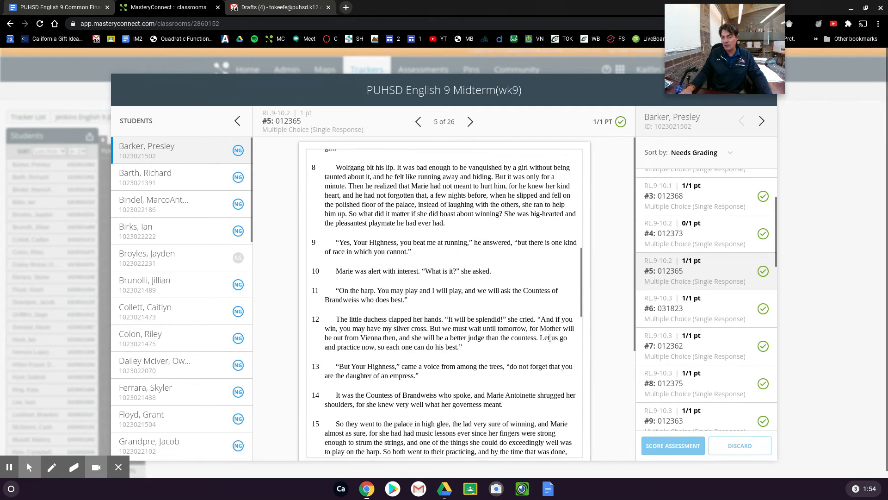
scroll(540, 339, "down", 7)
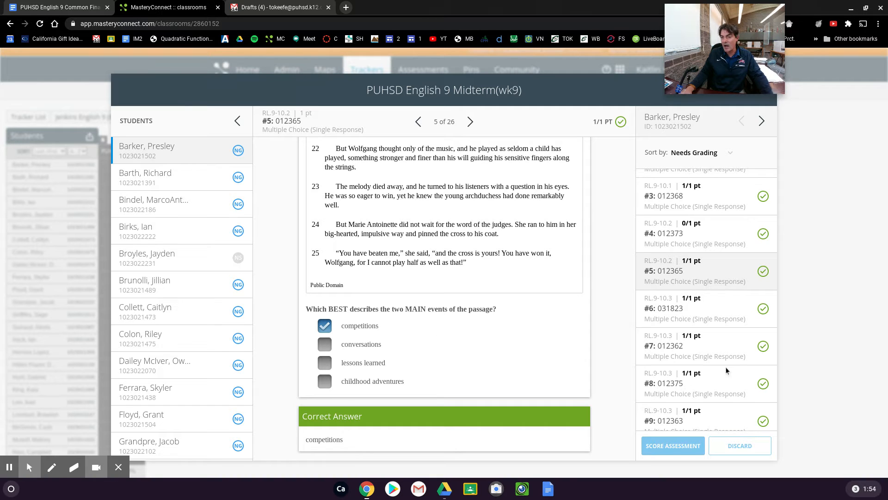
scroll(695, 349, "up", 2)
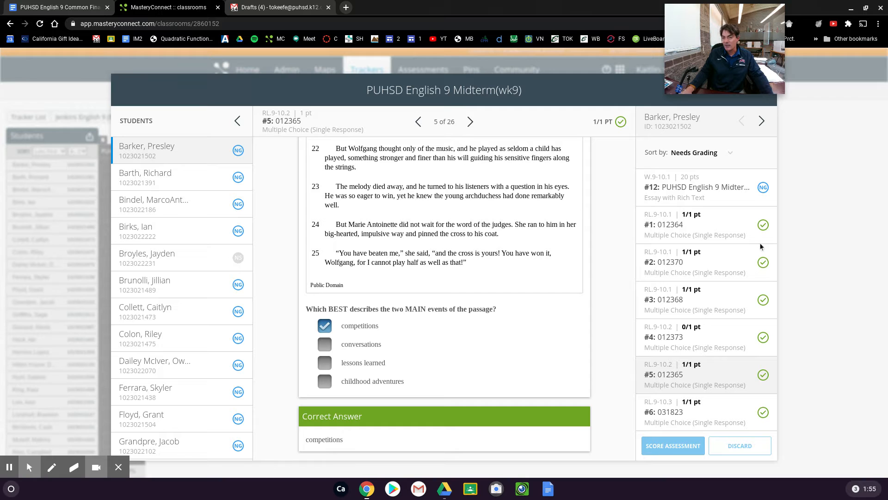
scroll(606, 265, "up", 4)
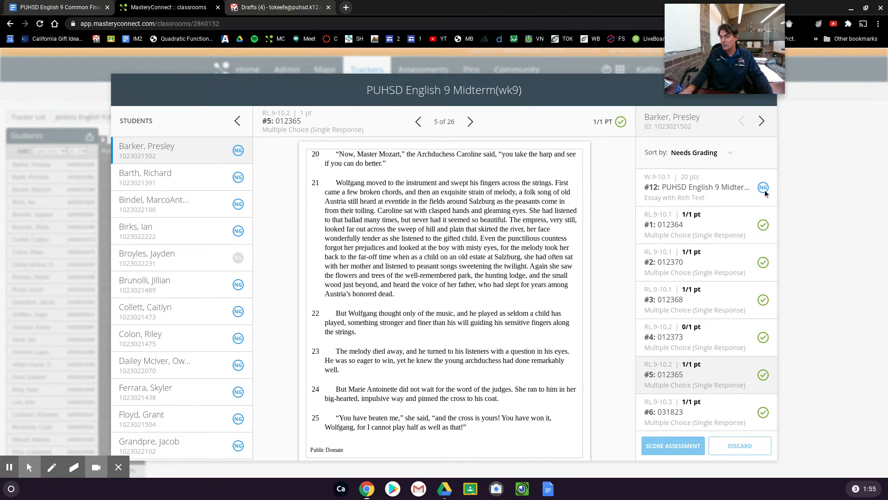
Step: Open essay question 12, which needs grading, and read its passage, writing prompt, student response and rubric section
left_click(720, 185)
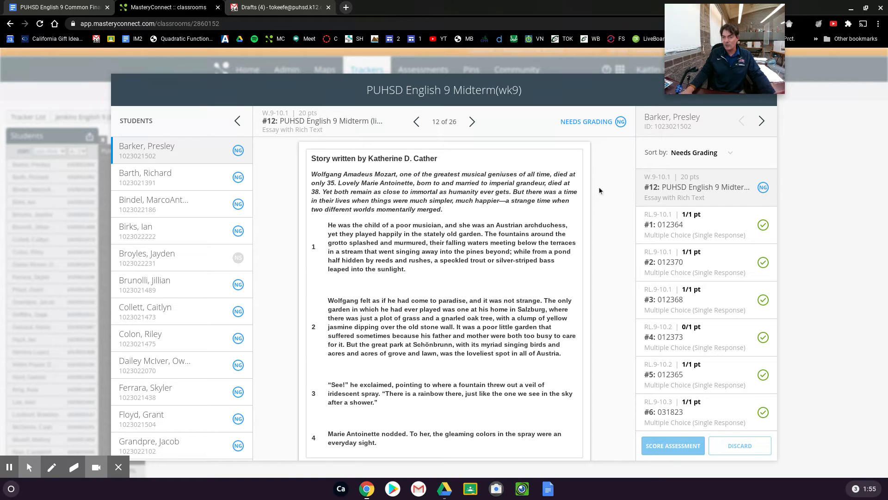
scroll(442, 233, "down", 10)
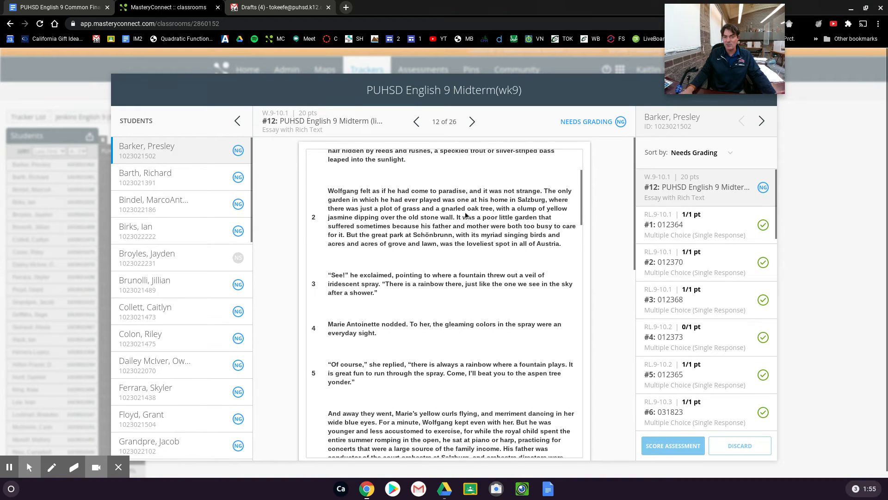
scroll(442, 233, "down", 10)
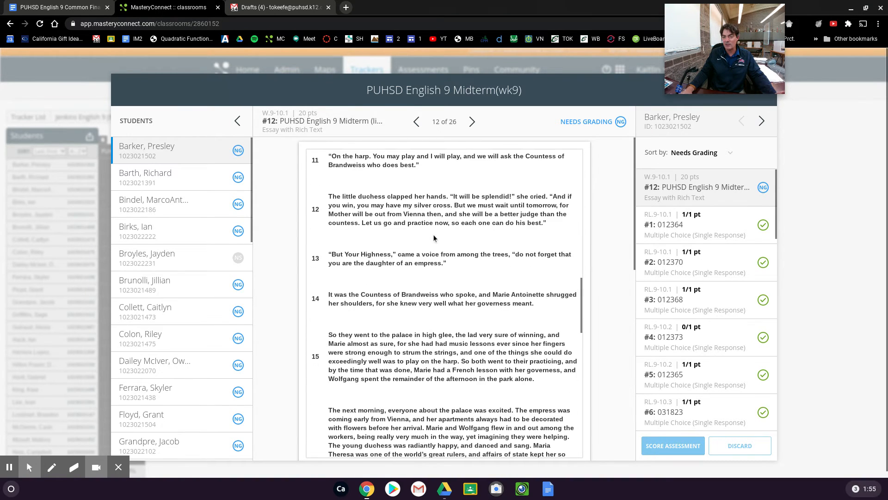
scroll(437, 247, "down", 10)
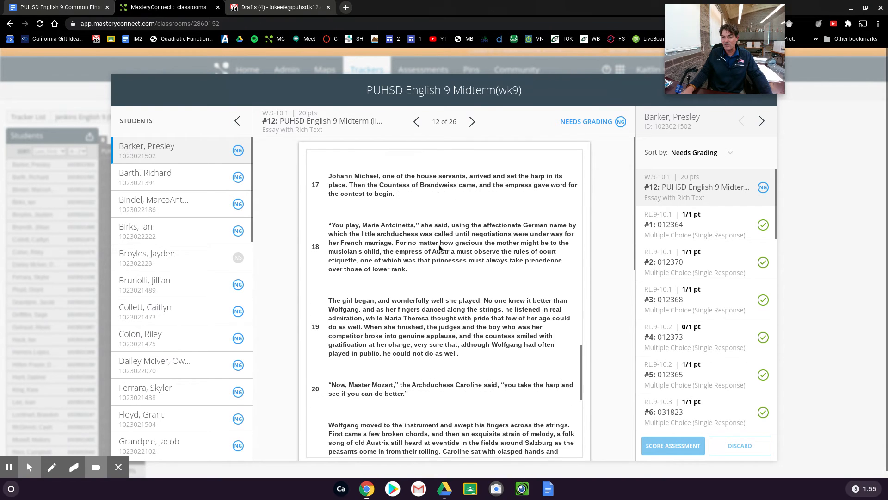
scroll(445, 253, "down", 10)
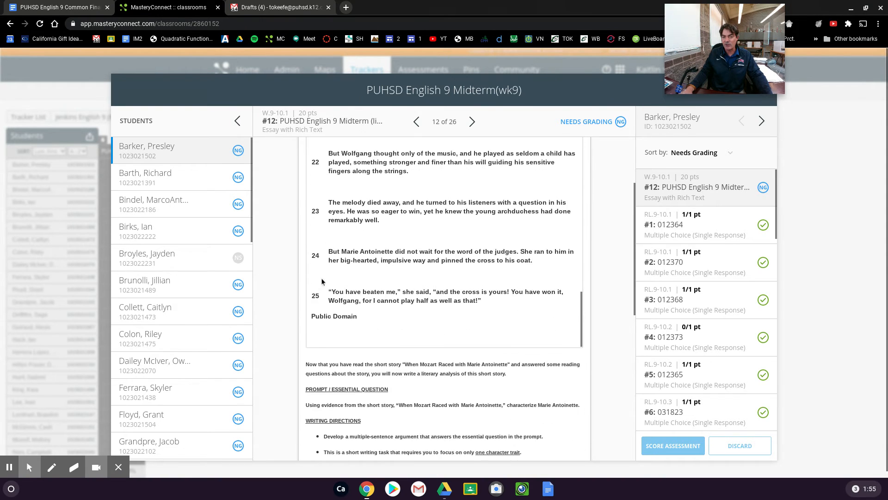
scroll(296, 281, "down", 4)
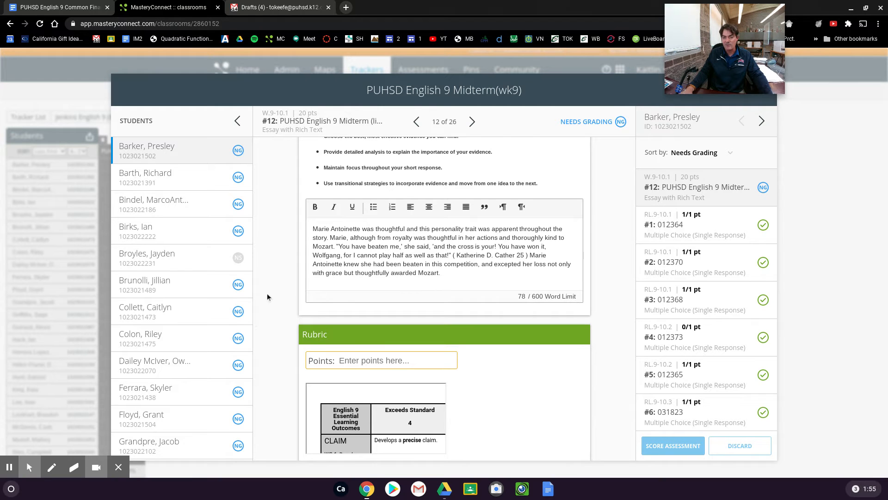
scroll(286, 328, "down", 1)
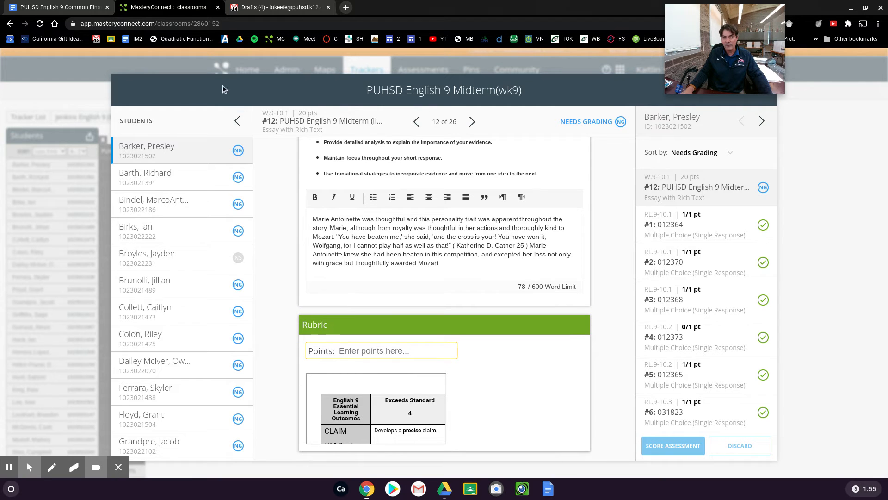
Step: Examine the PUHSD English 9 Common Final Briefwrite Rubric in Google Docs and the rubric embedded under essay question 12 in MasteryConnect
left_click(60, 8)
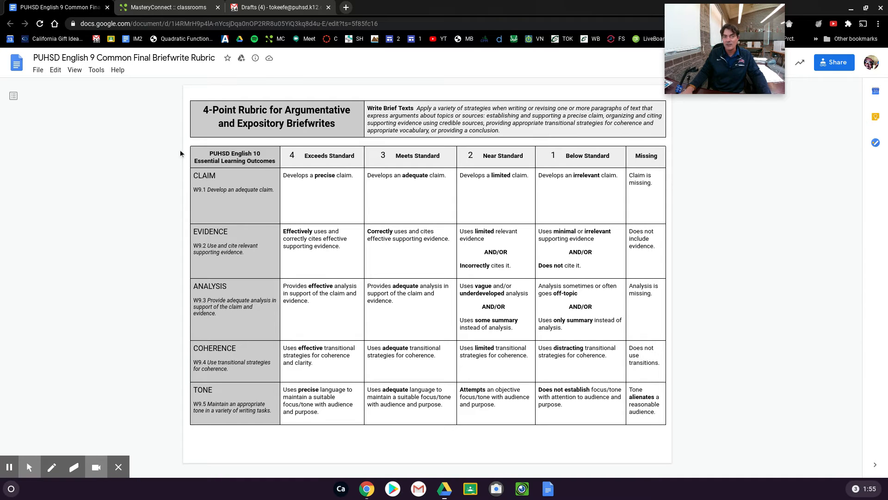
left_click(158, 8)
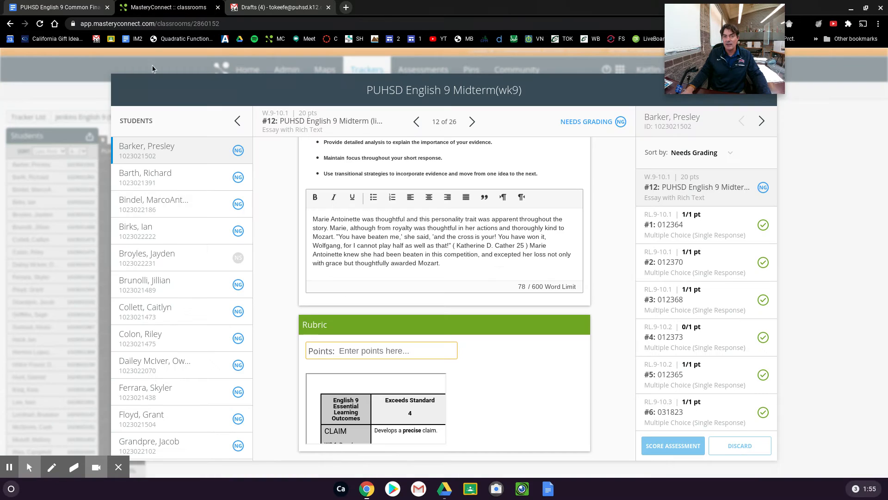
scroll(355, 409, "down", 5)
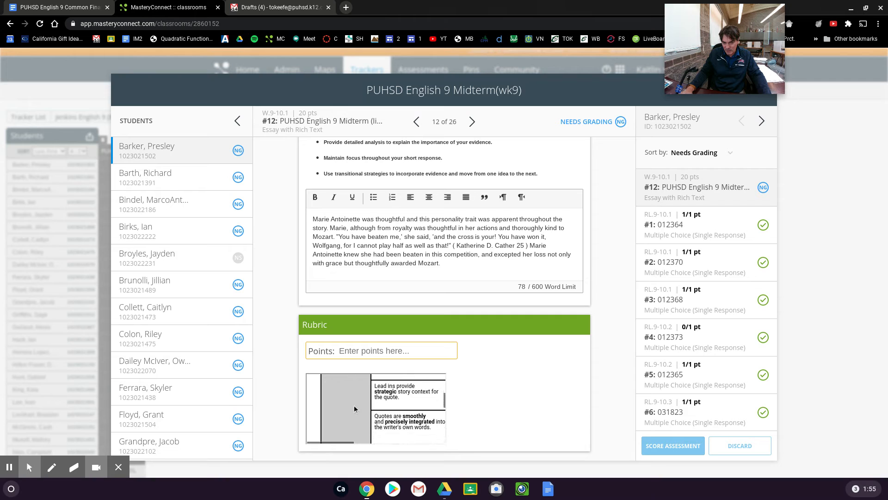
scroll(355, 409, "down", 3)
left_click(359, 440)
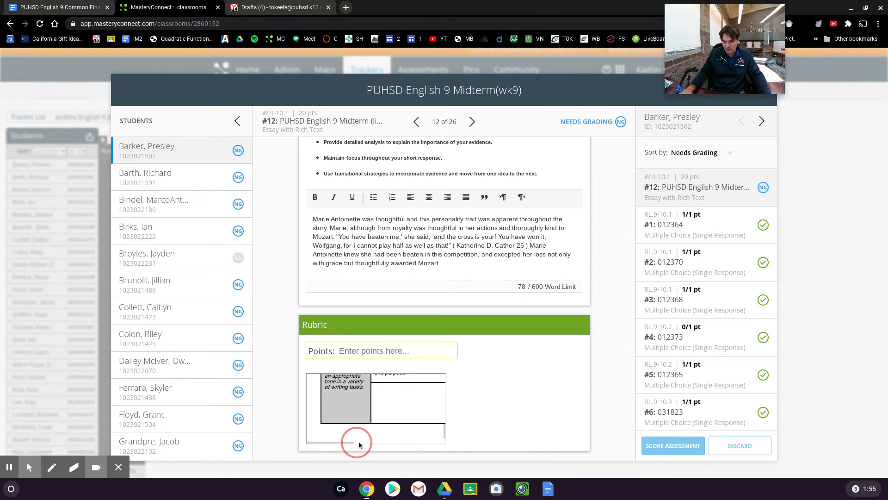
Step: Enter 4 points for the first student's response to essay question 12, and discard the unsaved score
left_click(362, 353)
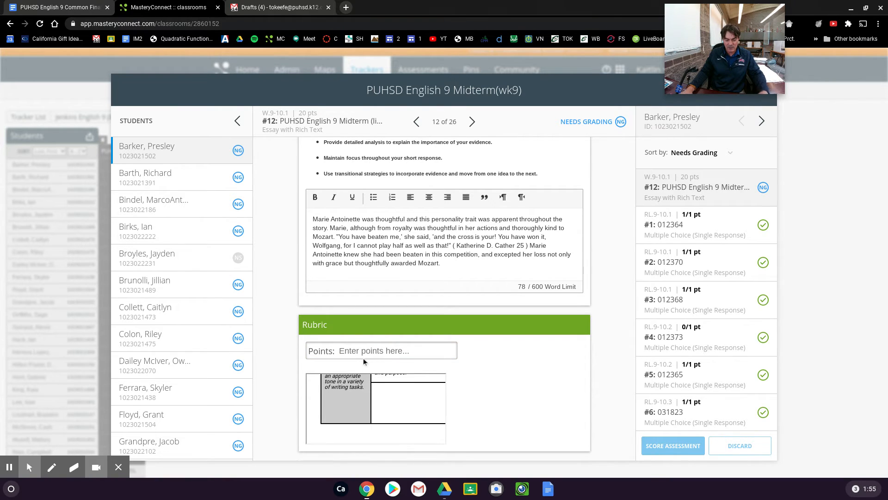
type("4")
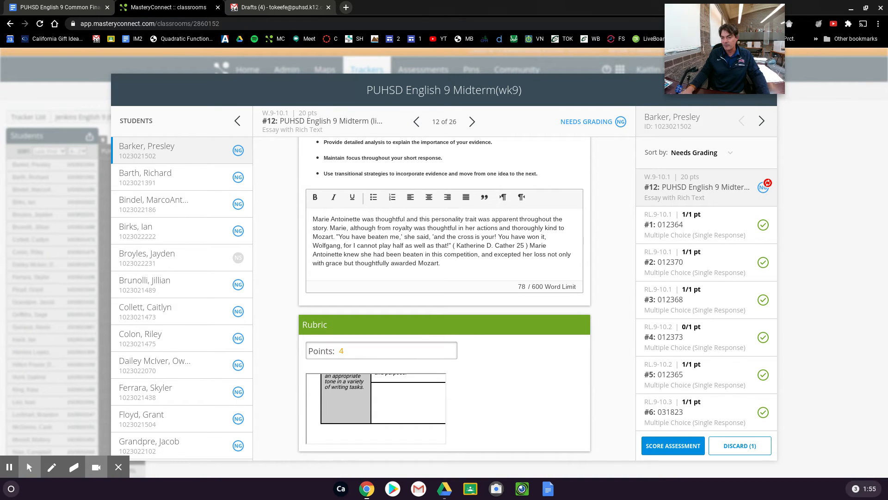
double_click(340, 351)
left_click(738, 446)
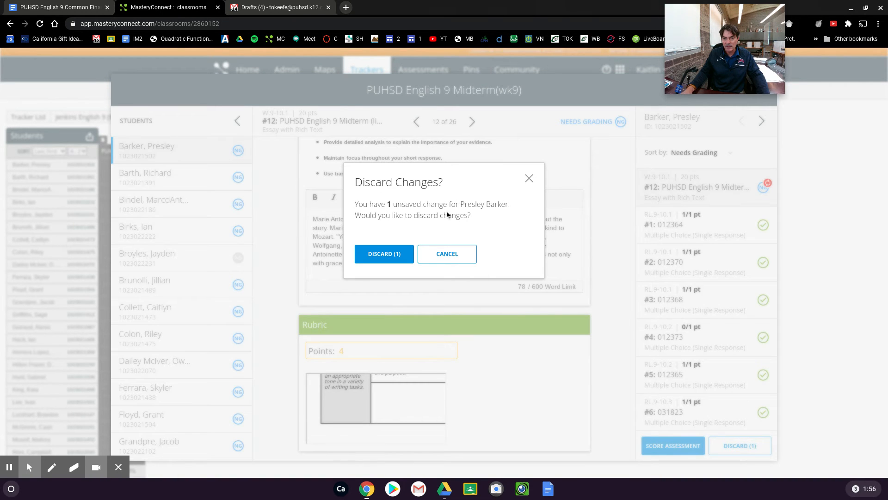
left_click(390, 256)
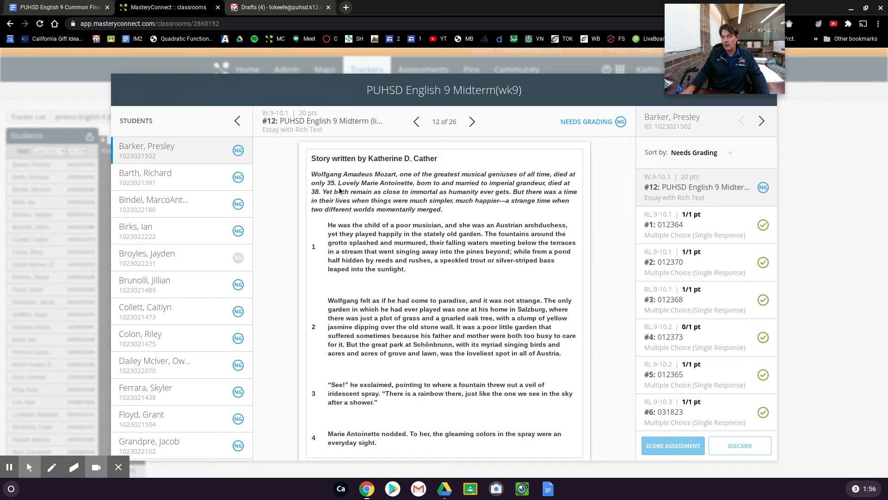
Step: Close the performance grader and open the PUHSD English 9 midterm benchmark to examine its scoring columns by standard
mouse_move(767, 48)
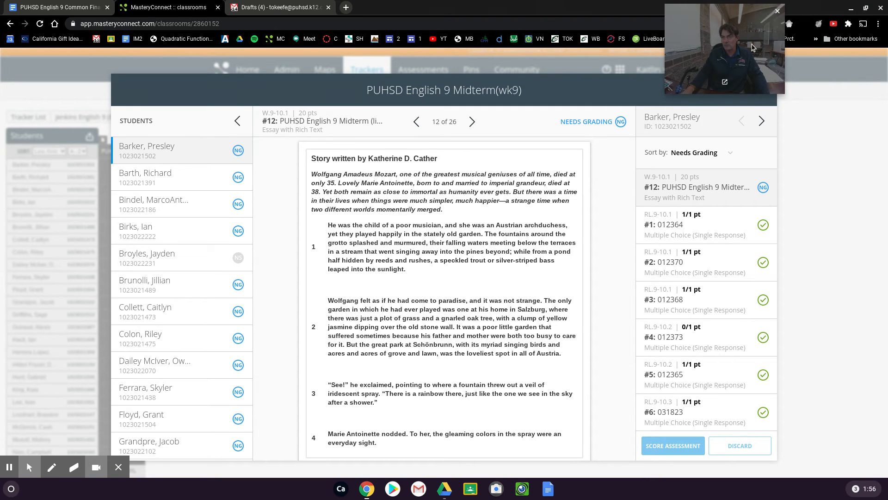
left_click_drag(753, 47, 676, 41)
left_click(747, 61)
mouse_move(123, 154)
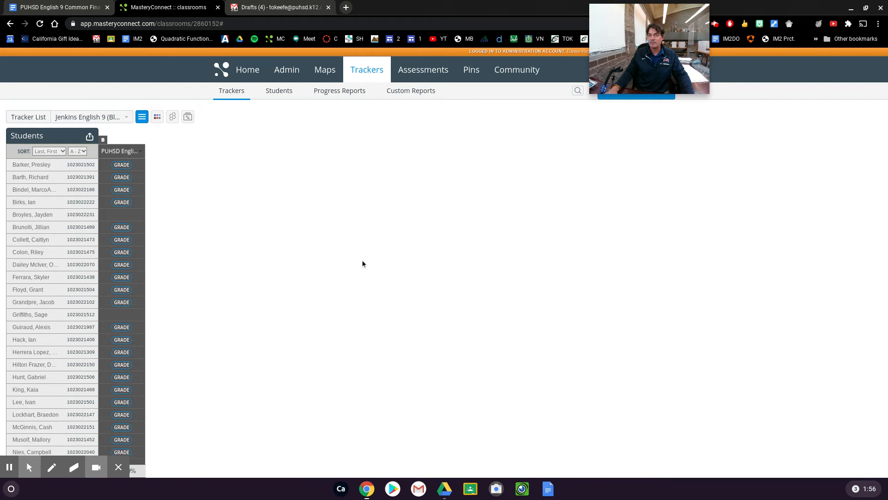
left_click(117, 153)
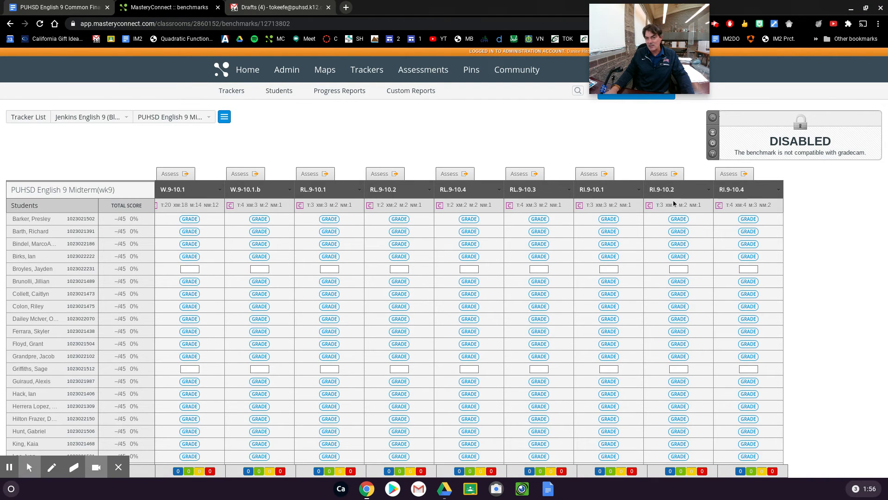
mouse_move(763, 193)
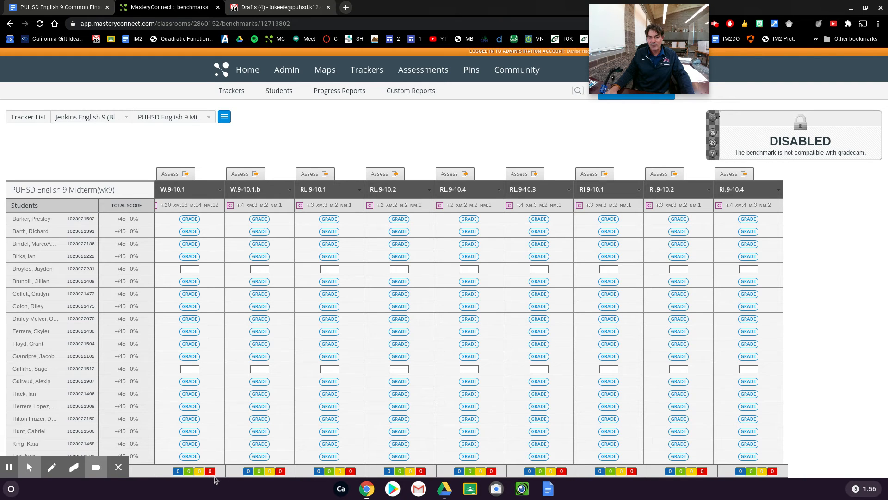
mouse_move(230, 188)
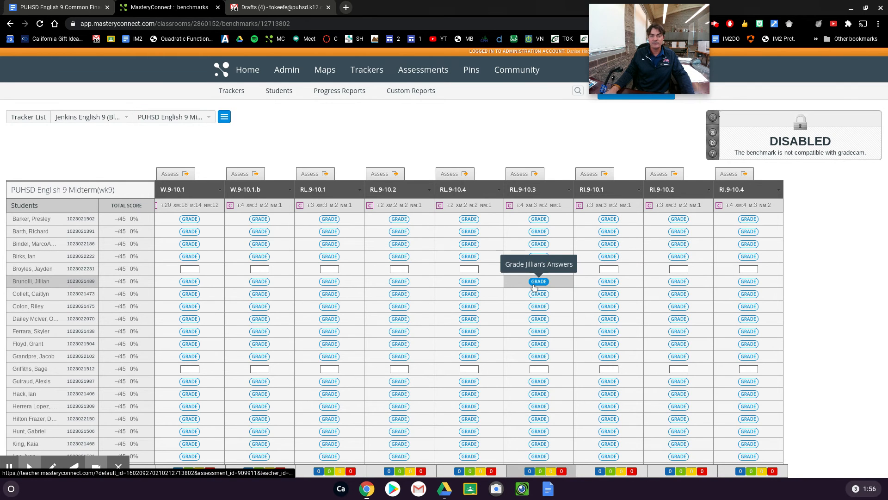
Step: Reopen the English 9 (Block 1) tracker and view essay question 12's points field and rubric in the first student's performance grader
left_click(377, 74)
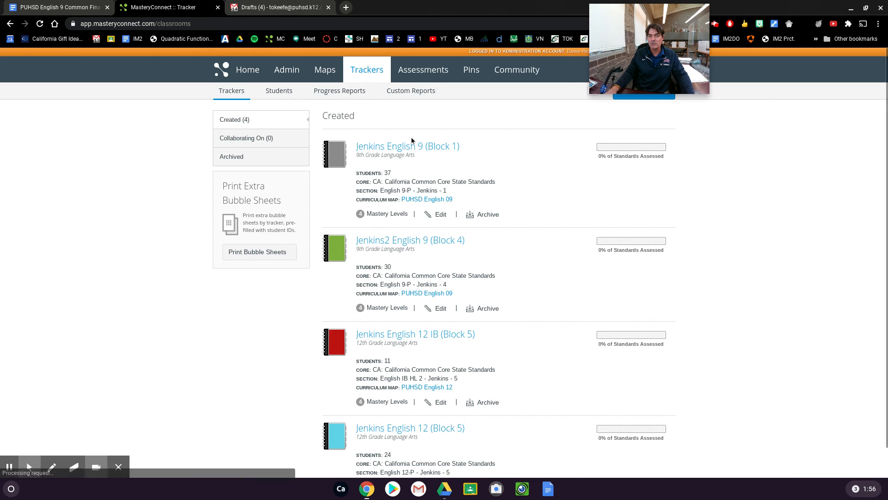
left_click(409, 147)
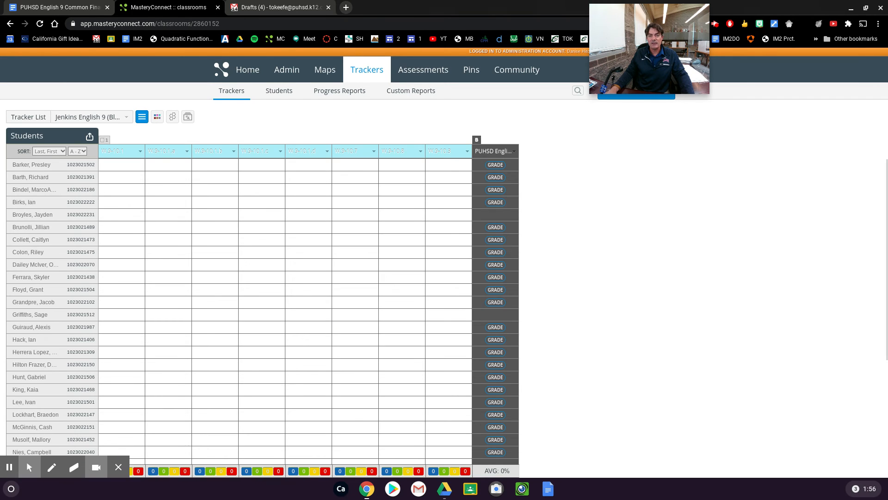
left_click(491, 151)
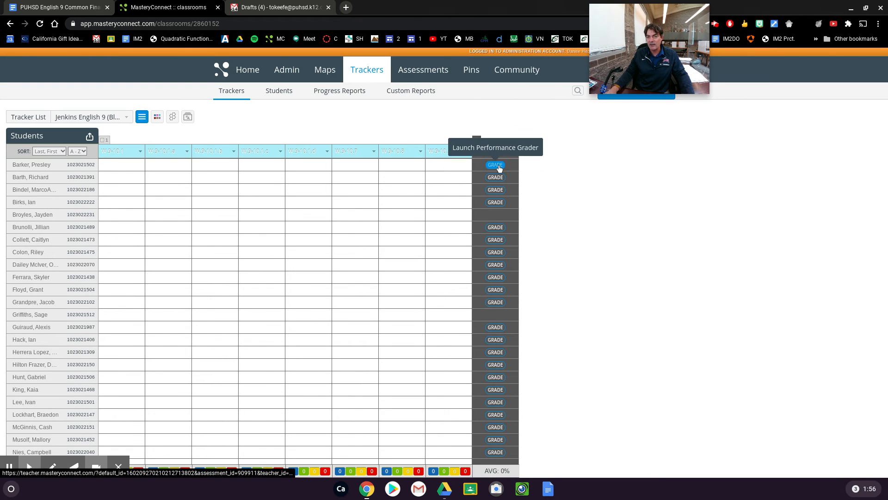
mouse_move(501, 153)
left_click(495, 165)
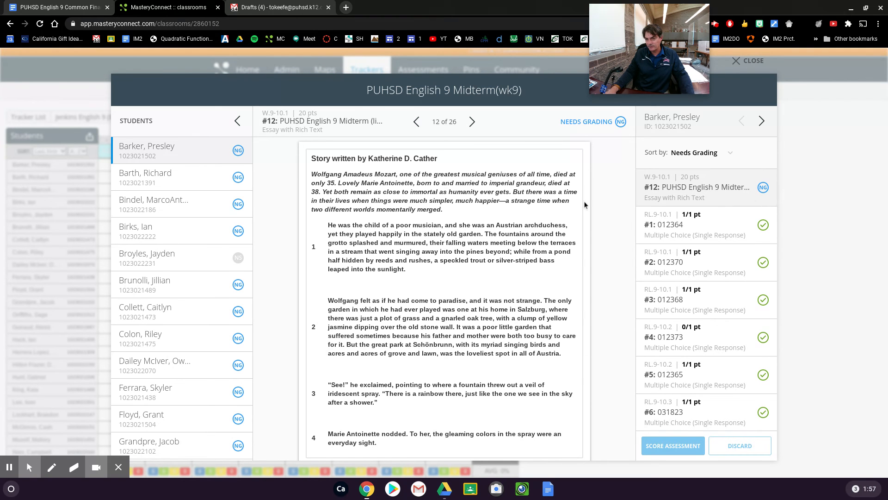
scroll(617, 256, "down", 12)
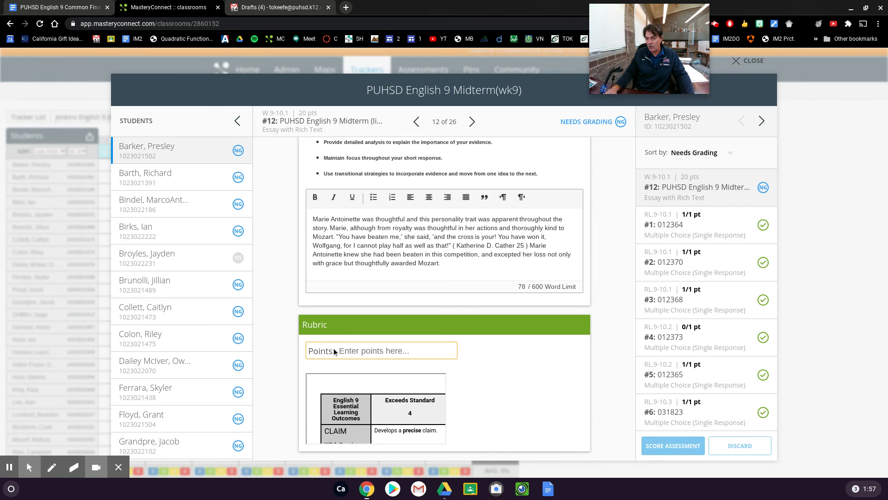
left_click(748, 60)
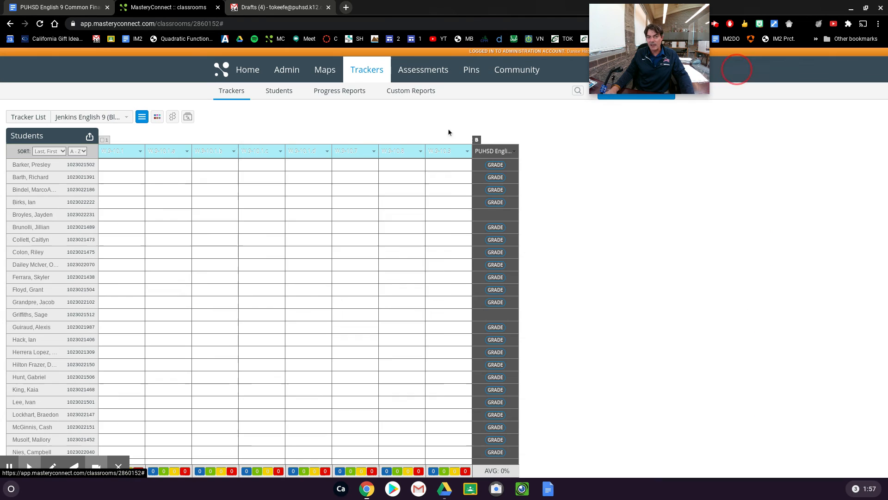
Step: Open the midterm benchmark's breakdown by standard and view the first student's performance grader from the W.9-10.1.b column
mouse_move(456, 148)
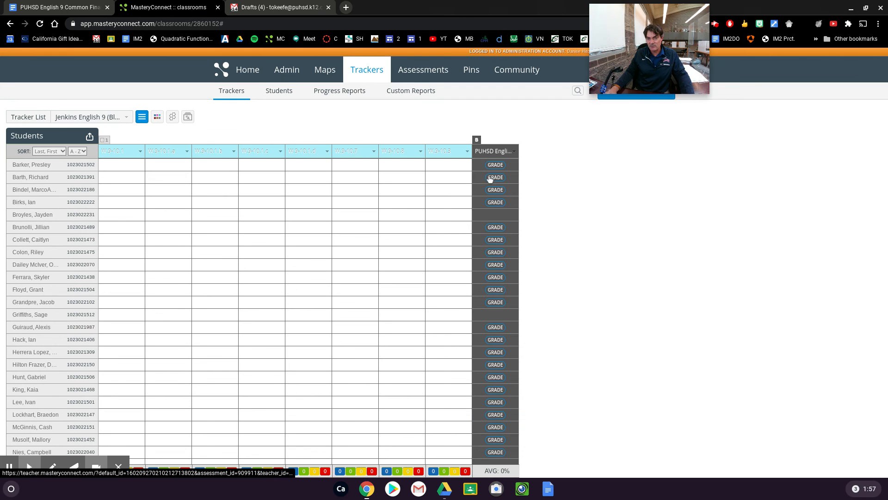
left_click(494, 151)
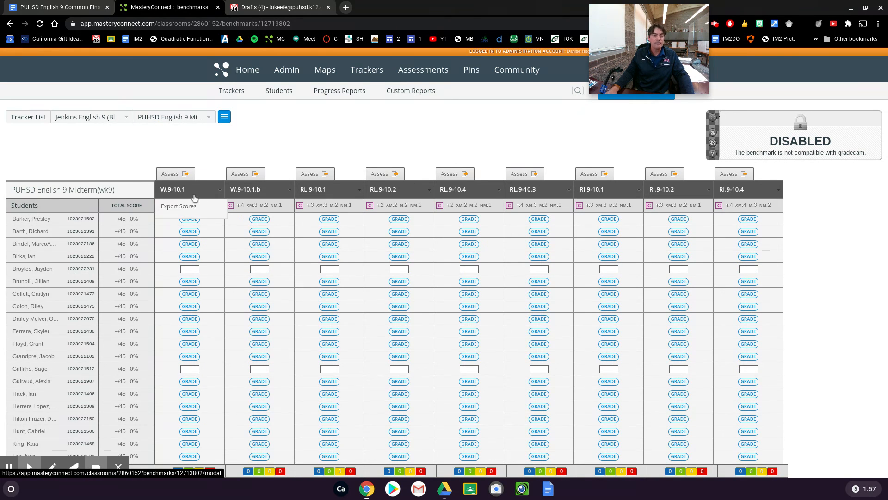
left_click(257, 221)
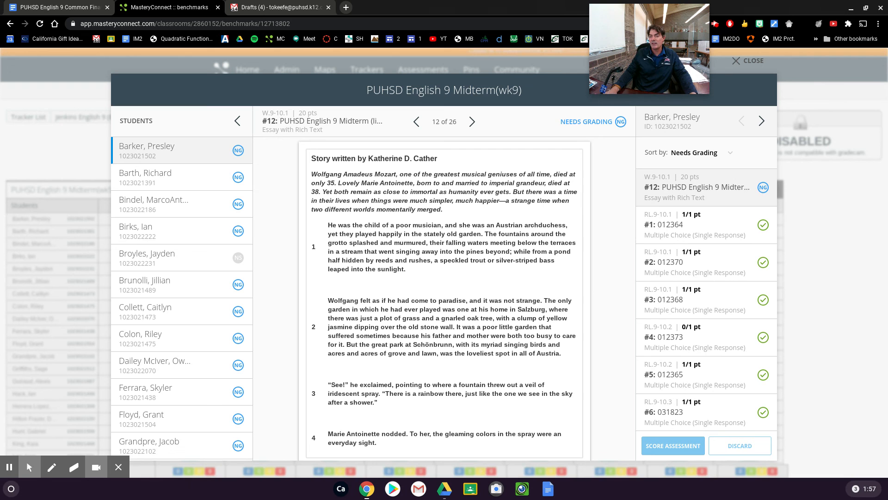
left_click(755, 62)
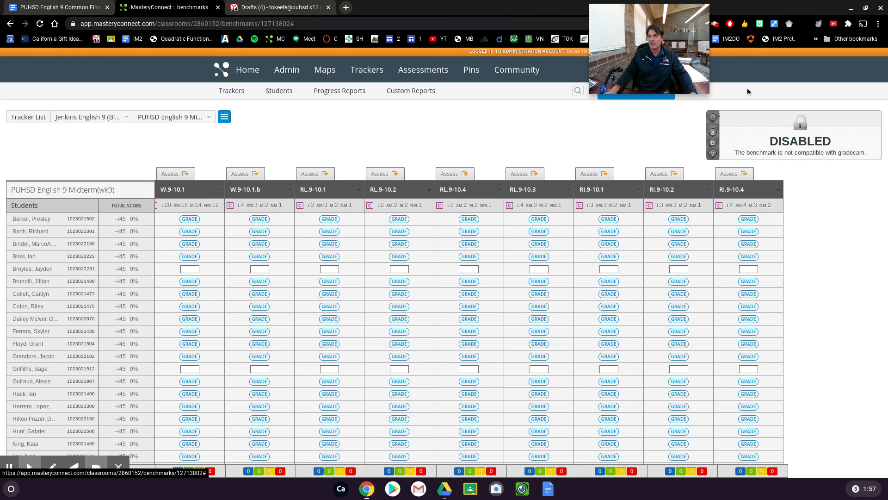